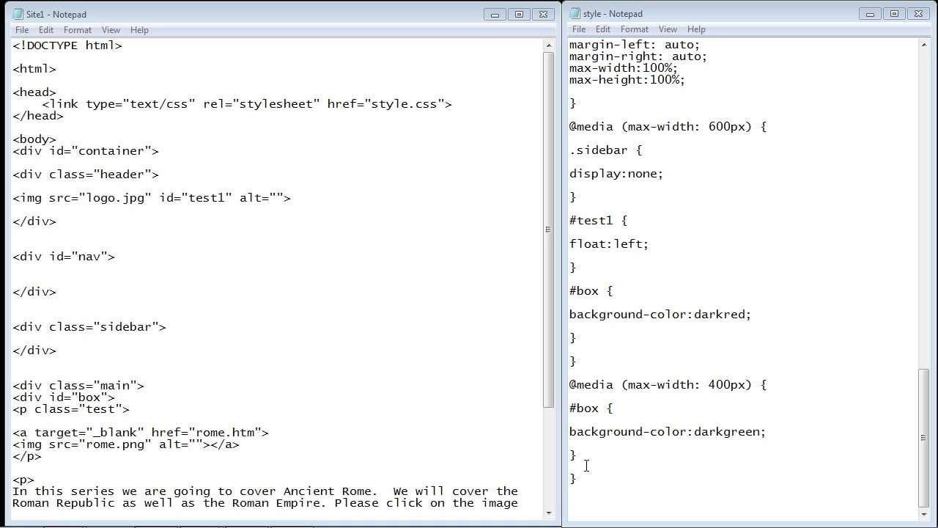
Step: Duplicate Site1's style.css link line as a second stylesheet link in the head
mouse_move(587, 461)
mouse_down()
mouse_move(587, 338)
mouse_move(665, 151)
mouse_up()
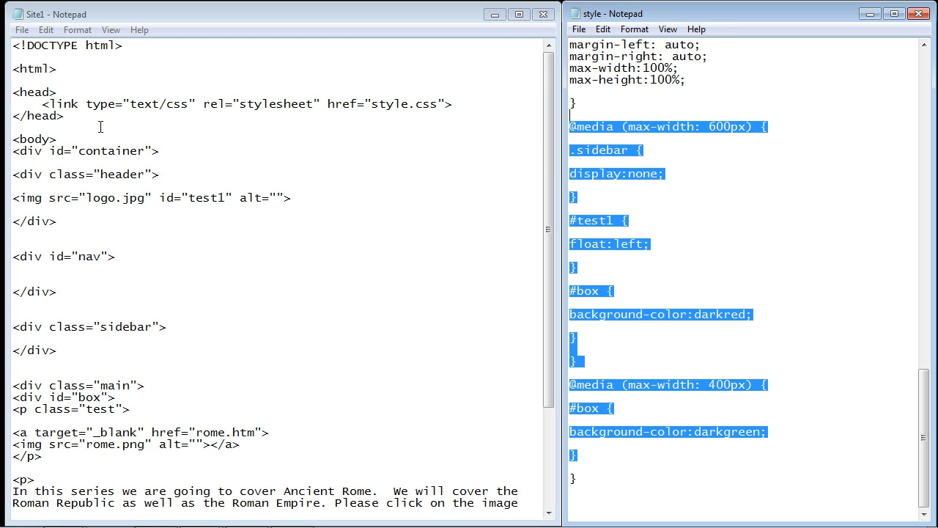
mouse_move(85, 125)
mouse_down()
mouse_move(37, 118)
mouse_move(13, 92)
mouse_up()
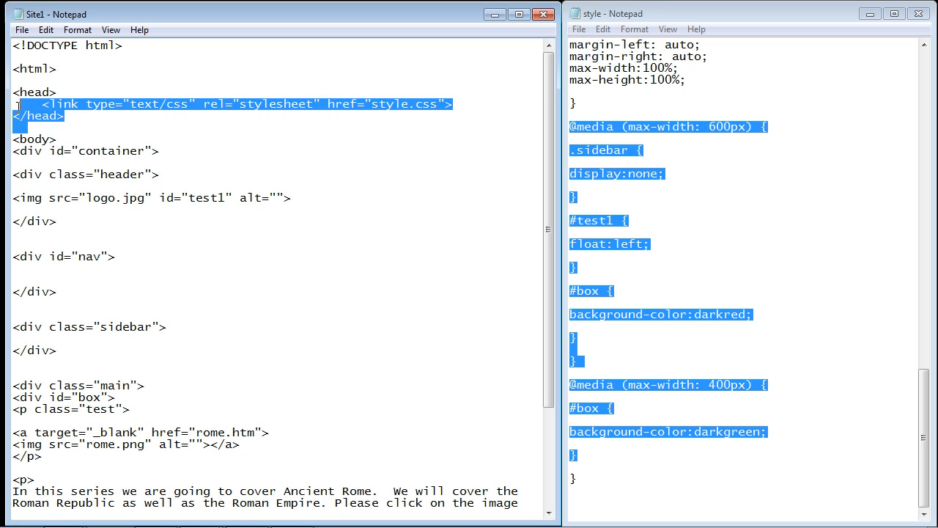
click(86, 116)
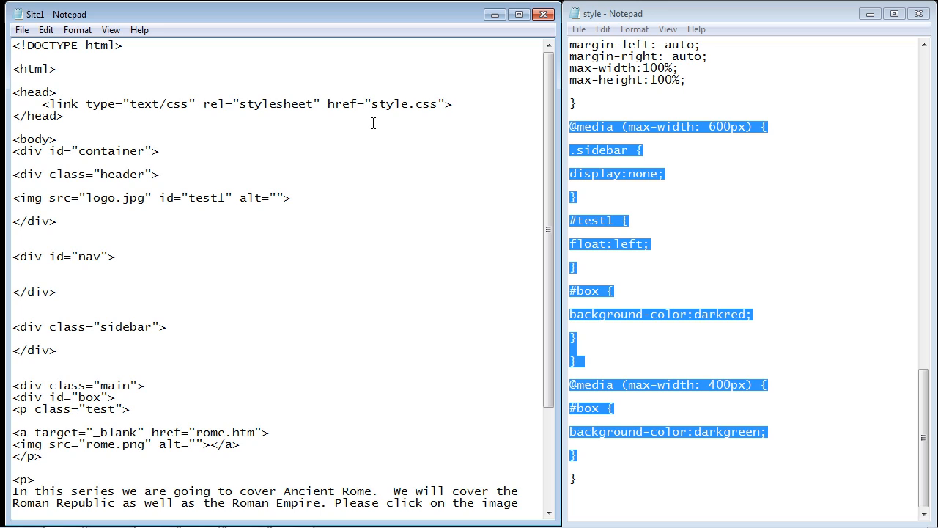
mouse_move(466, 106)
mouse_down()
mouse_move(34, 94)
mouse_move(44, 106)
mouse_up()
key(ctrl+c)
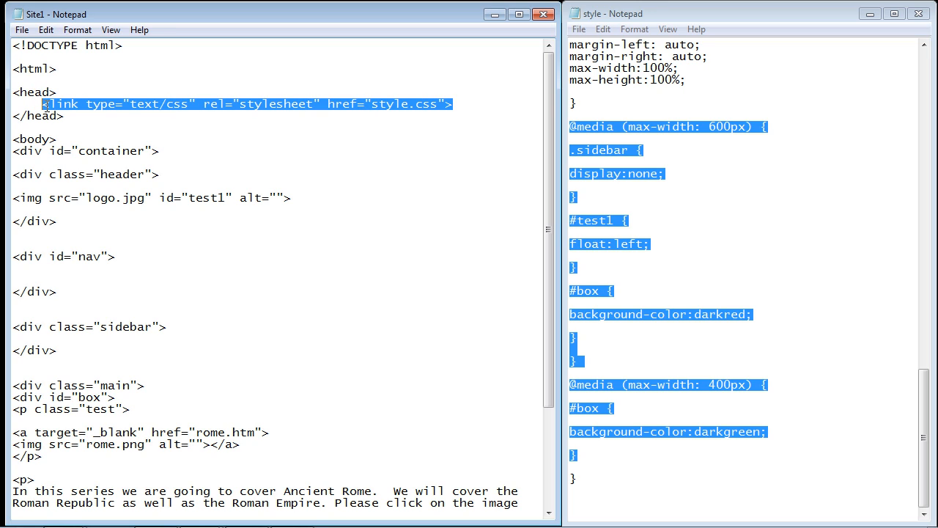
click(465, 107)
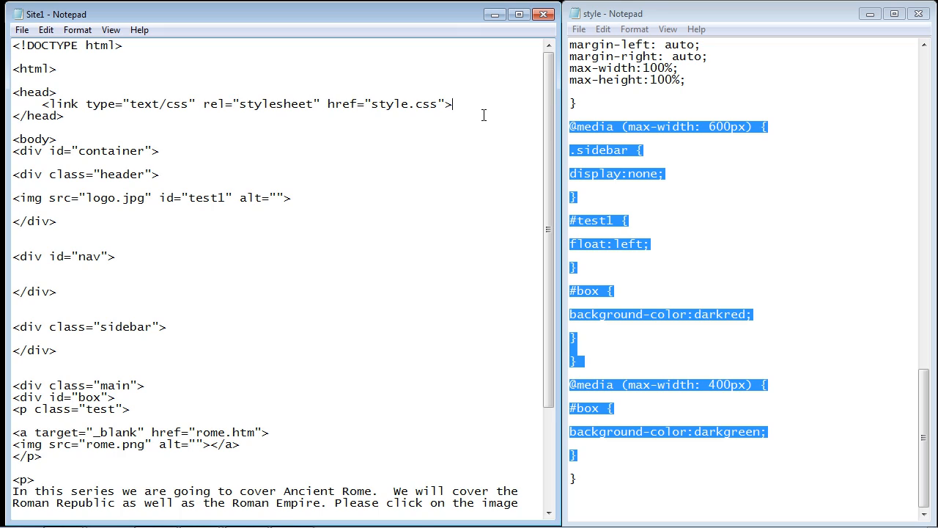
key(Return)
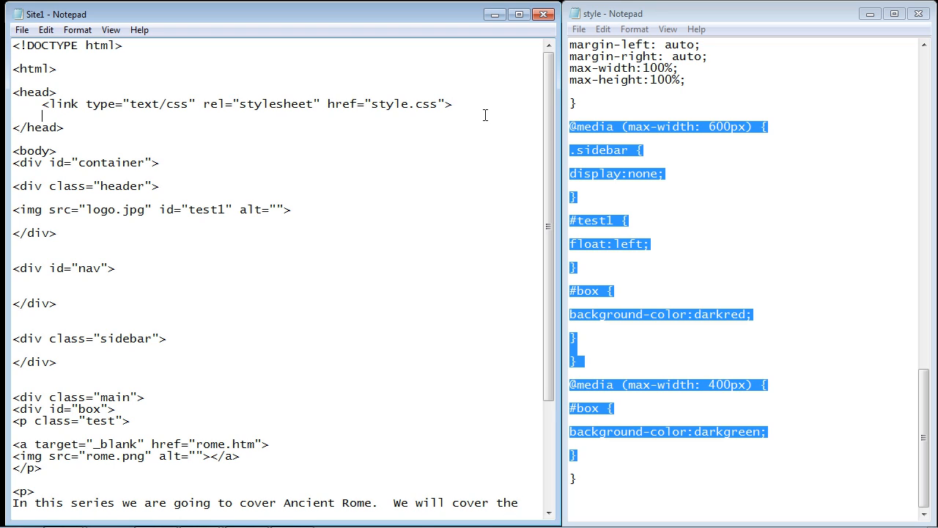
key(ctrl+v)
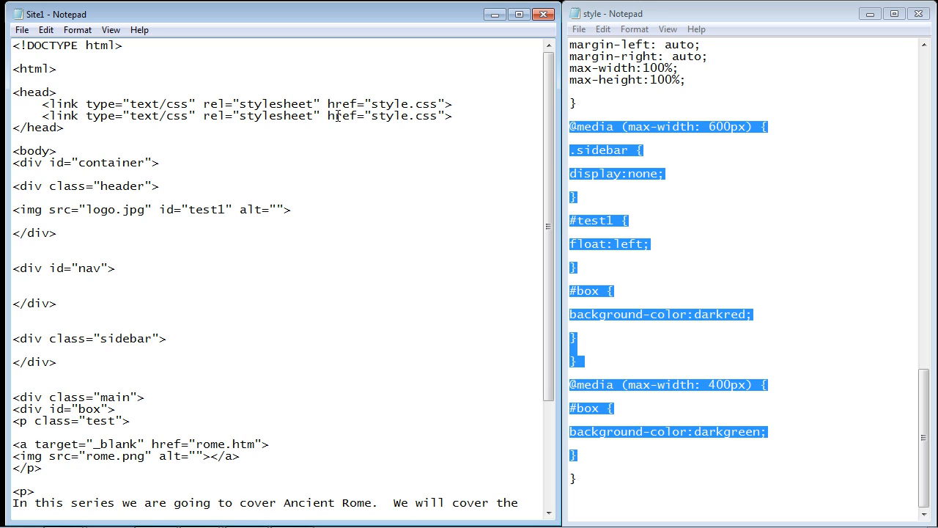
Step: Give the second link media="(max-width: 400px)" and point its href to style2.css
click(329, 116)
text(media)
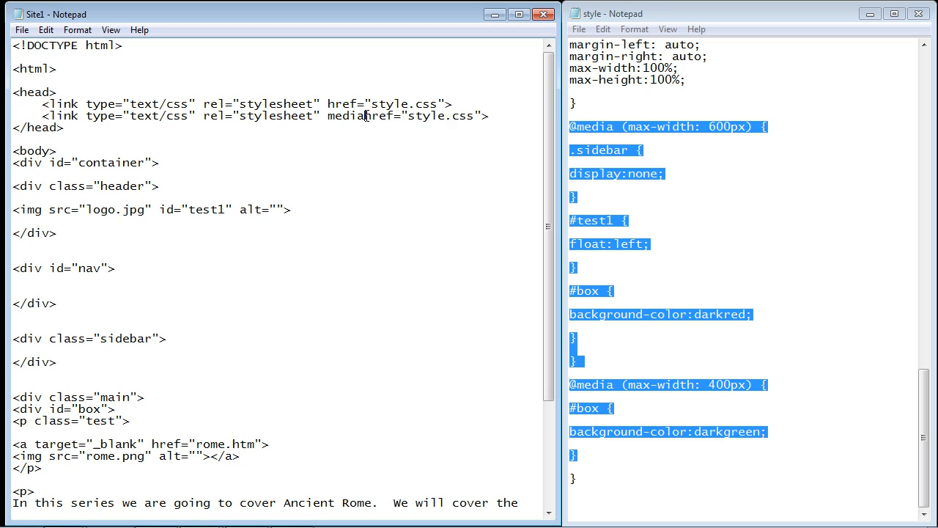
text(=)
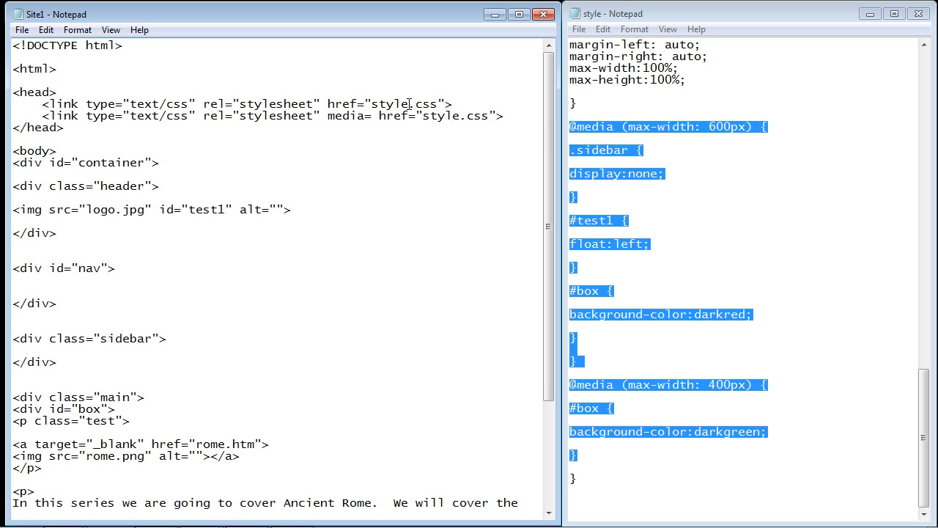
text(")
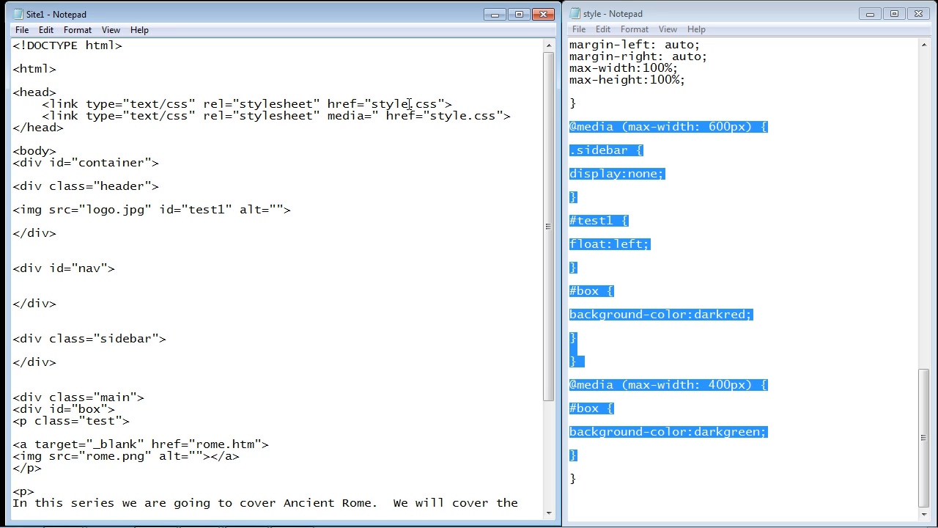
text(()
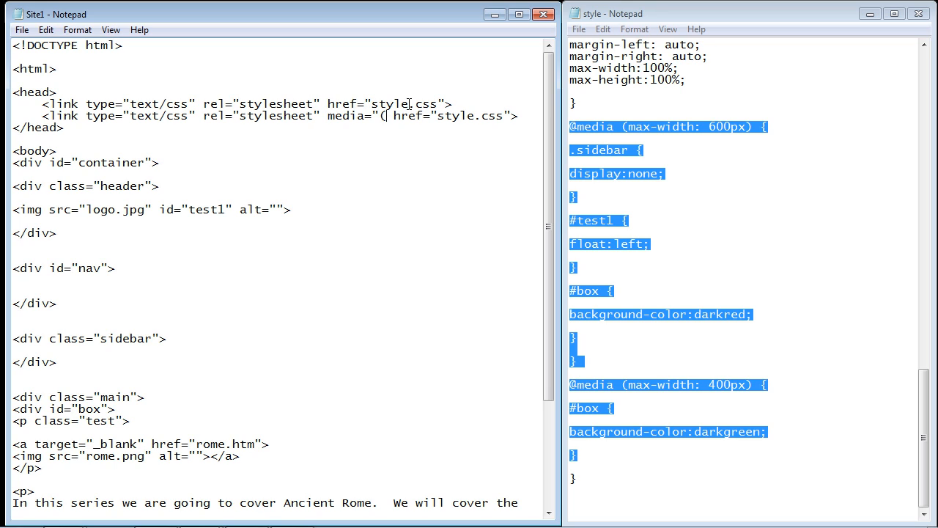
text(max)
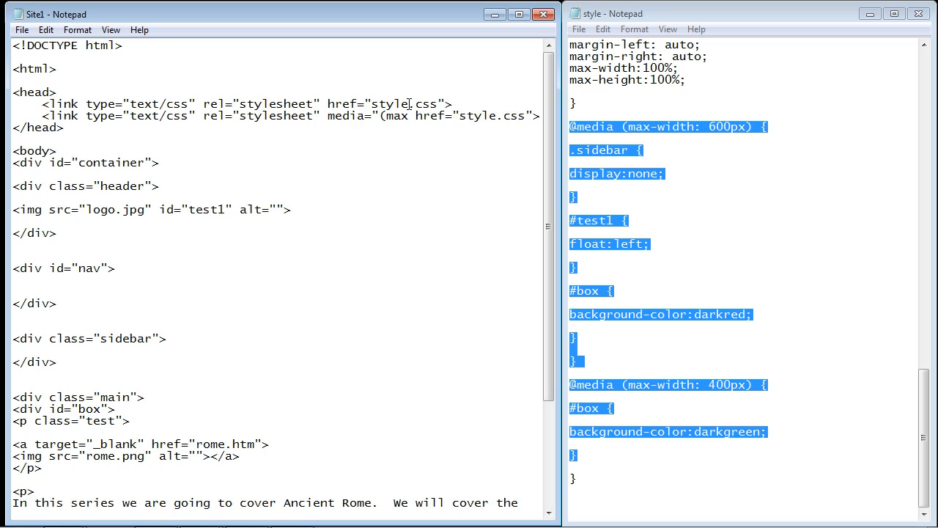
text(-wi)
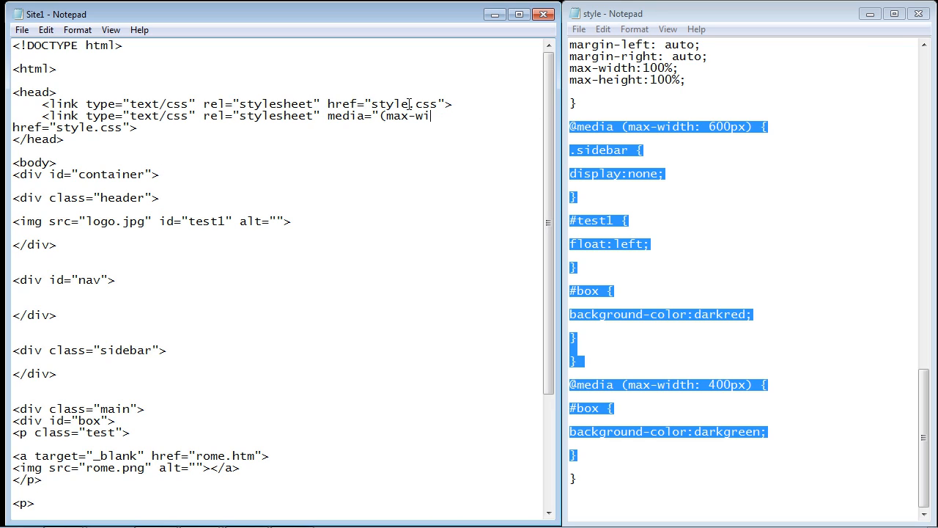
text(dth: )
text(400)
text(px)
text()")
drag(56, 128, 78, 129)
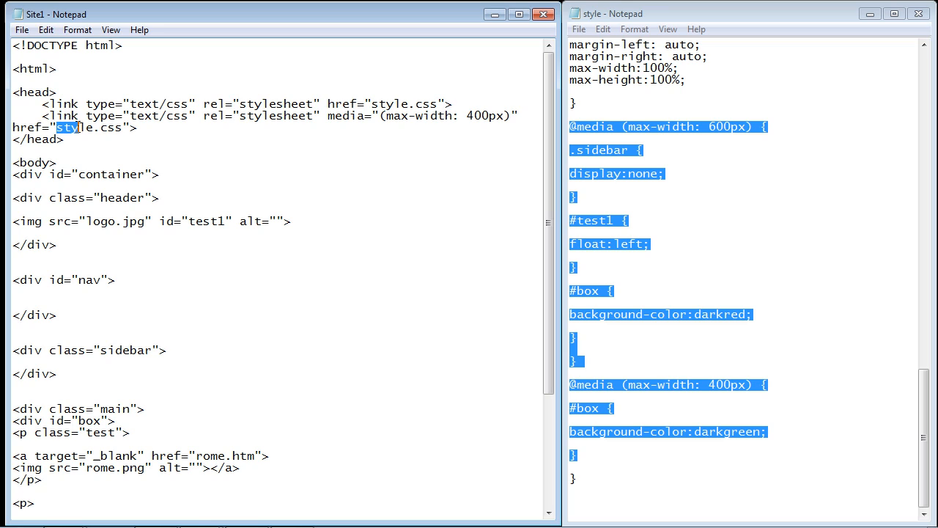
drag(372, 103, 401, 104)
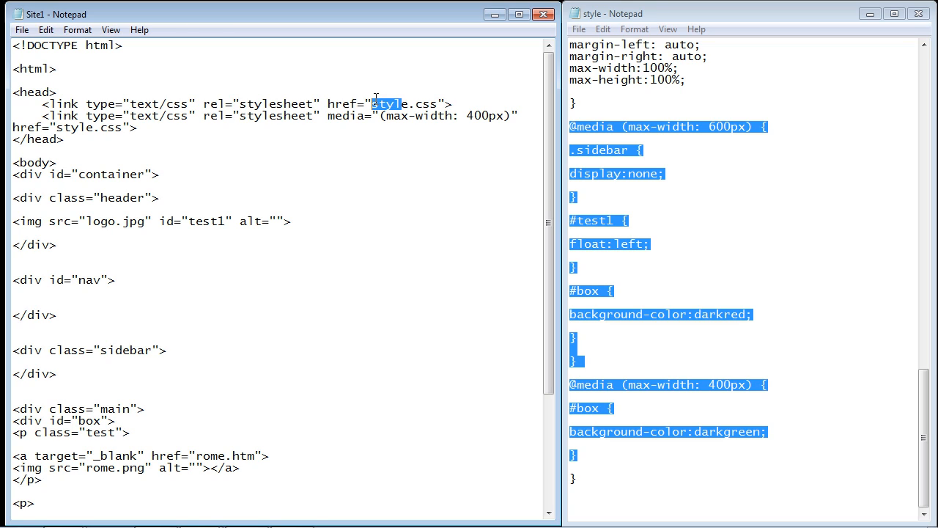
click(92, 128)
text(2)
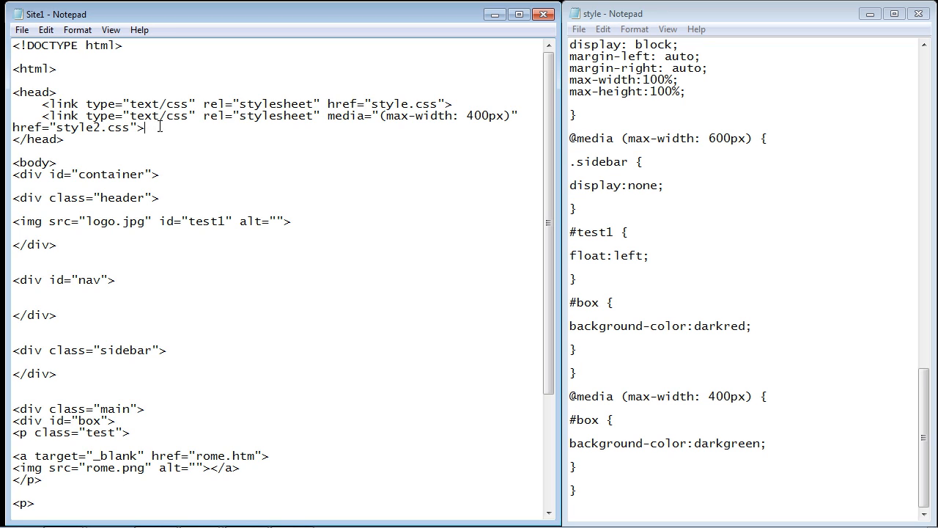
mouse_move(601, 502)
mouse_down()
mouse_move(564, 192)
mouse_move(571, 145)
mouse_up()
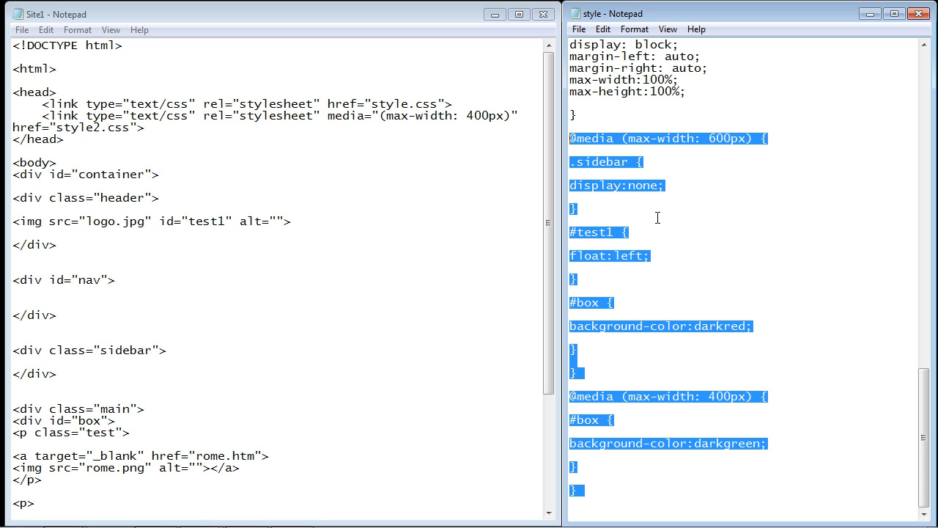
key(ctrl+x)
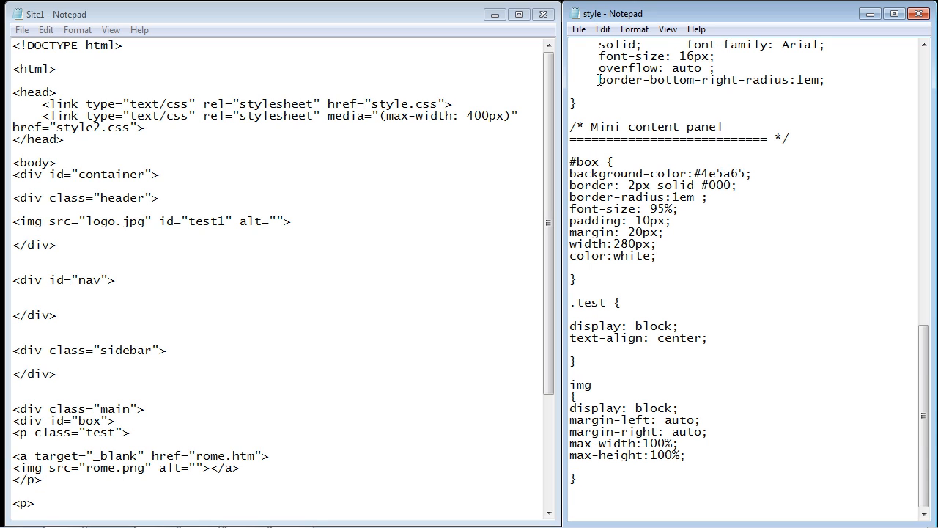
click(578, 33)
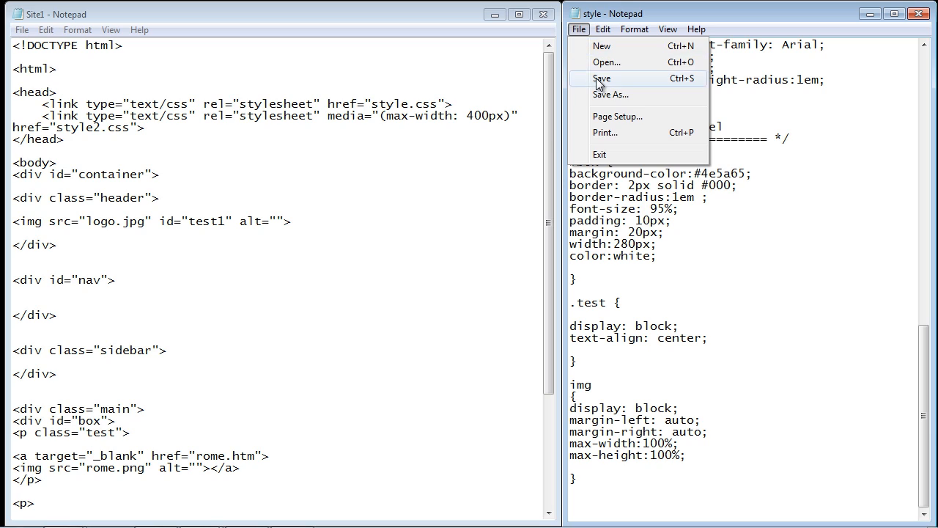
click(597, 73)
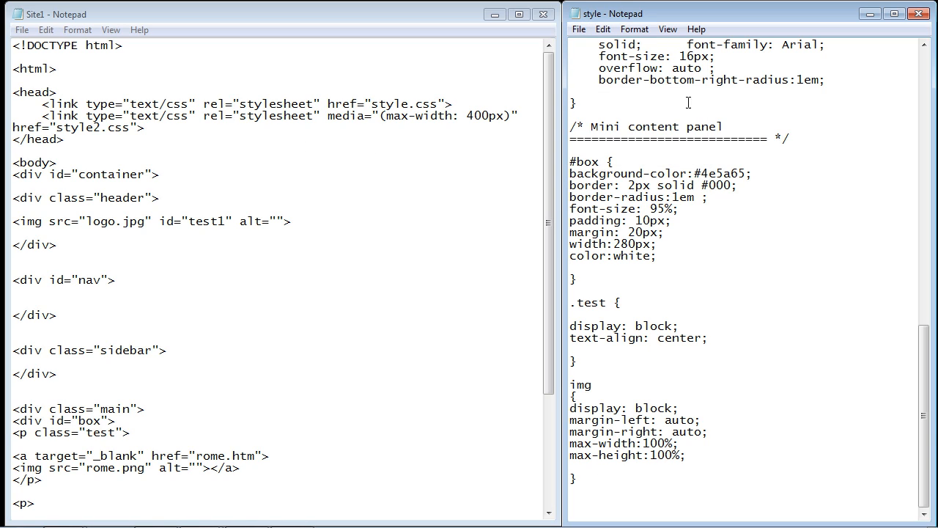
click(921, 14)
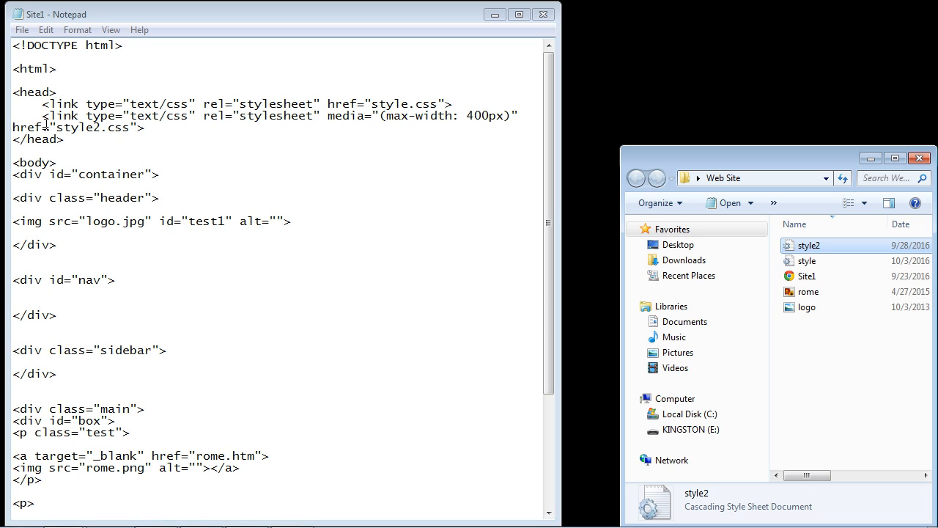
Step: Open style2.css in Notepad beside Site1
drag(56, 127, 130, 128)
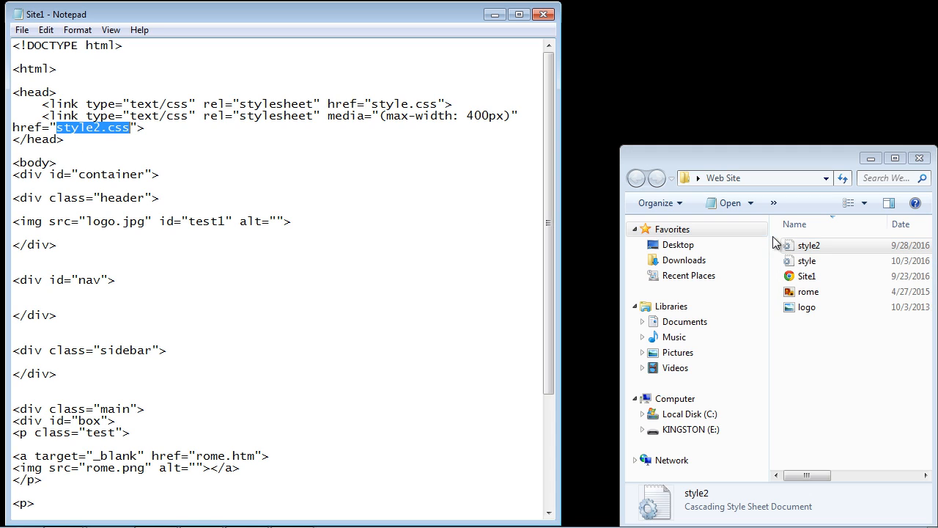
double_click(801, 247)
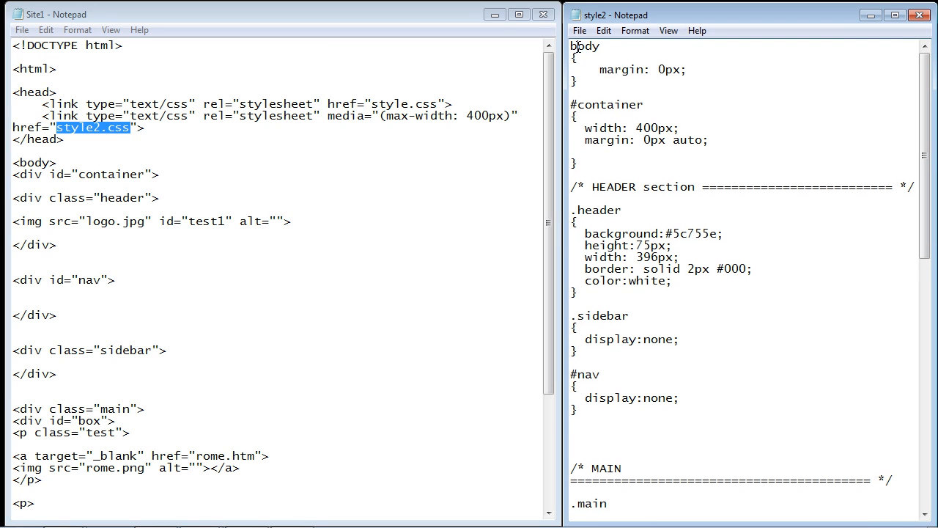
Step: Review style2's 400px container and the header's 396px width and border rules
drag(572, 45, 683, 409)
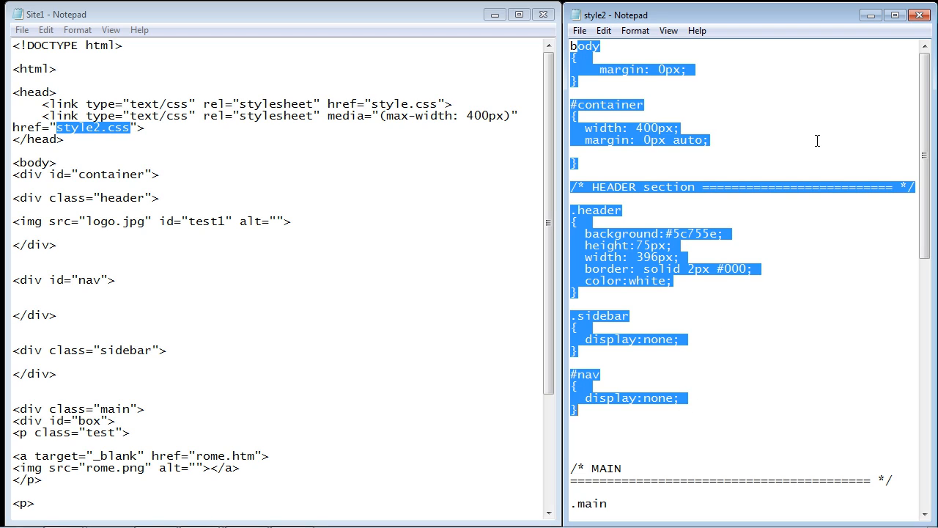
click(637, 131)
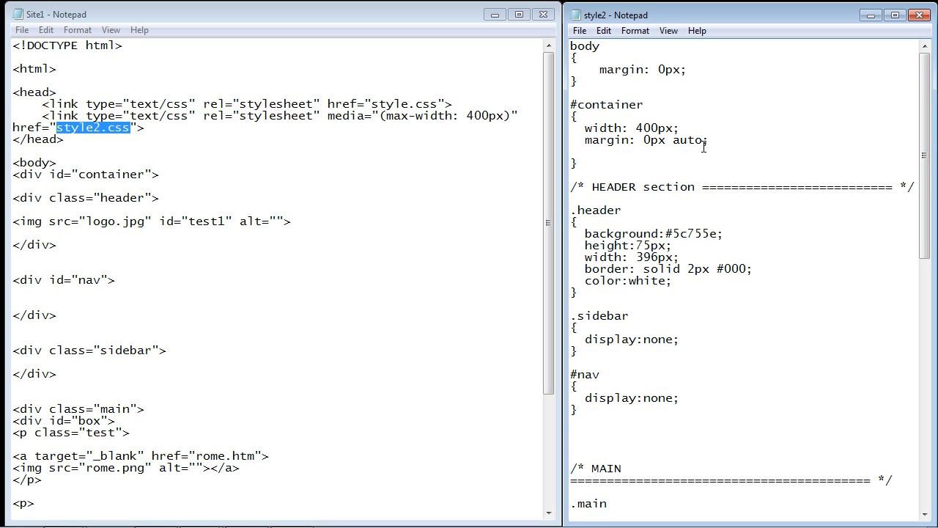
drag(682, 128, 631, 128)
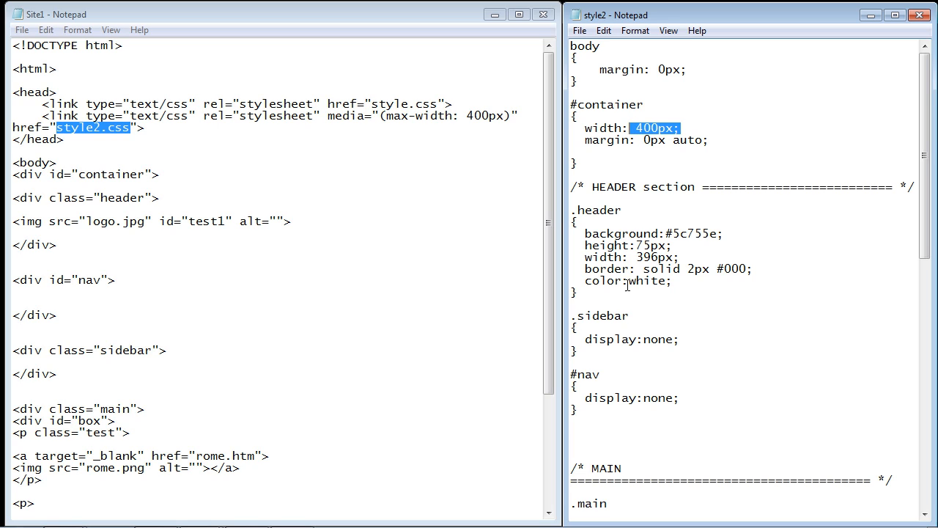
mouse_move(619, 302)
mouse_down()
mouse_move(586, 278)
mouse_move(572, 211)
mouse_up()
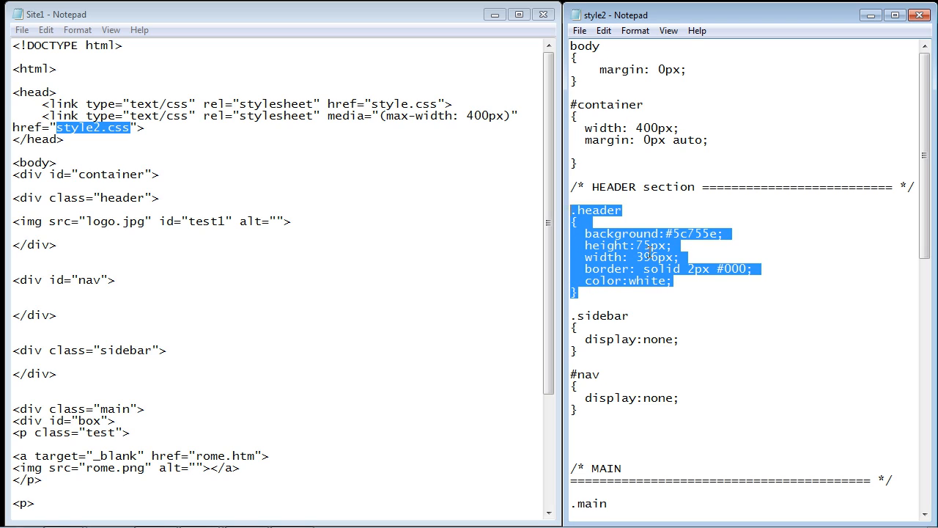
drag(687, 256, 638, 258)
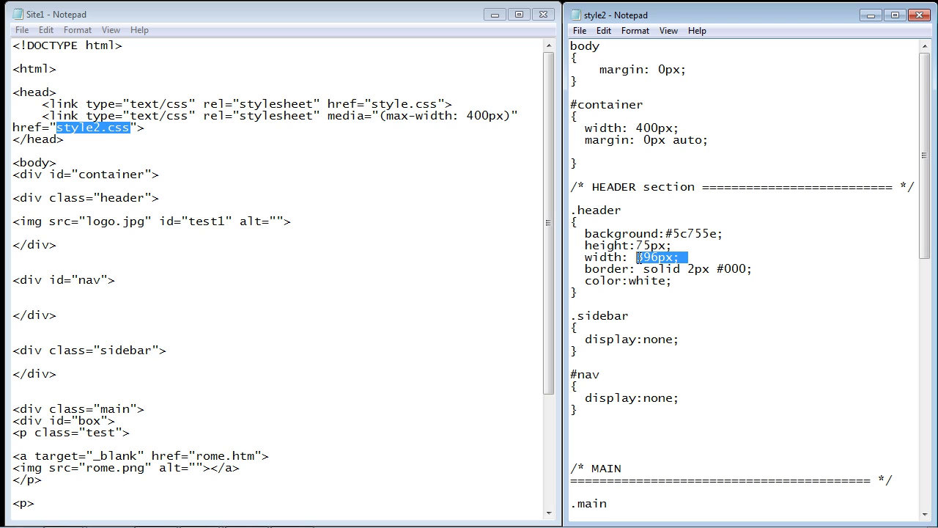
click(585, 270)
drag(585, 270, 754, 270)
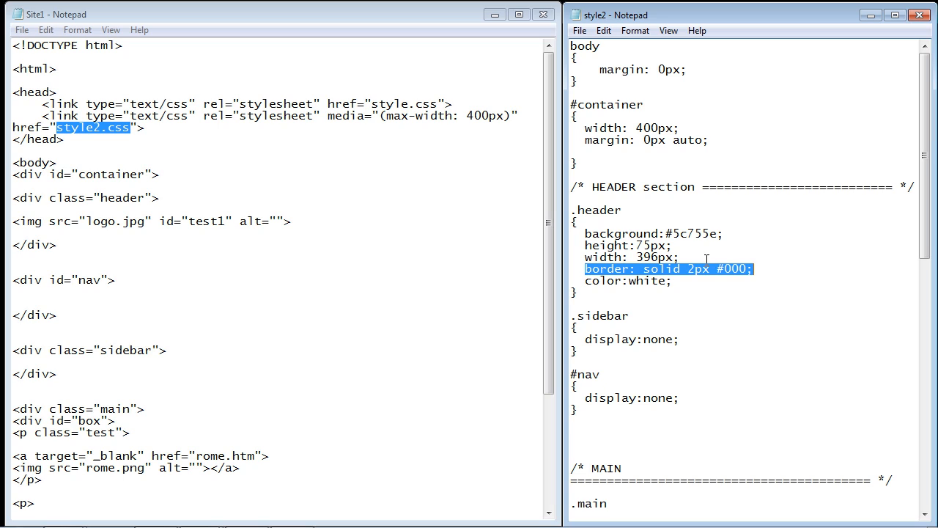
drag(688, 258, 586, 257)
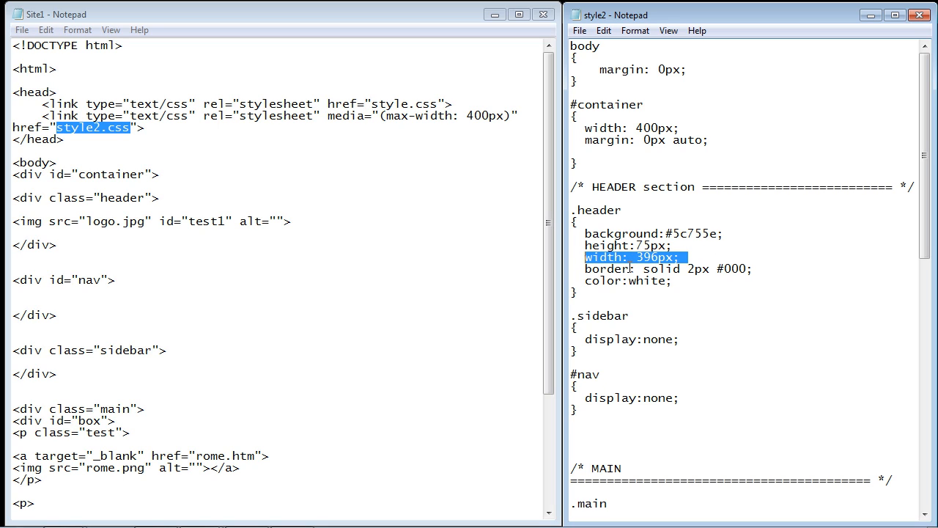
drag(754, 269, 585, 269)
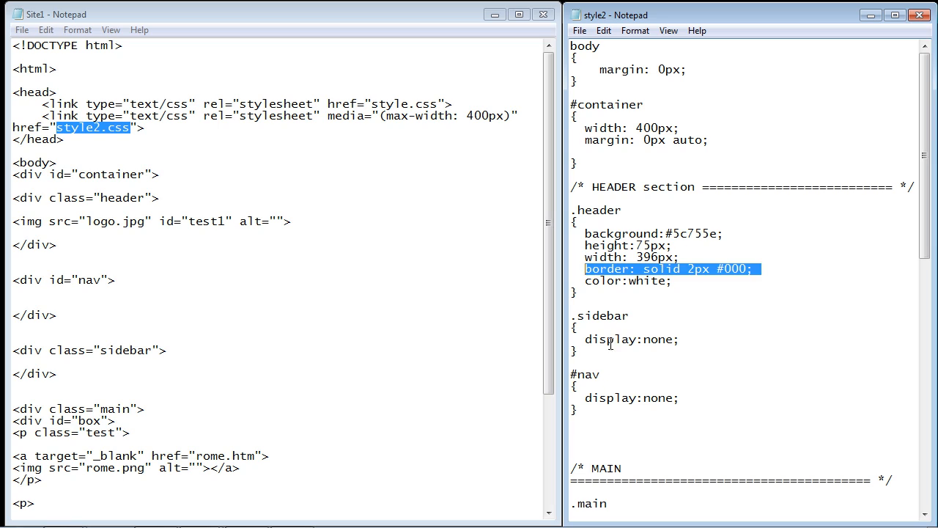
Step: Review the .sidebar and #nav display:none rules and the main area's 396px width
click(587, 410)
drag(586, 410, 572, 317)
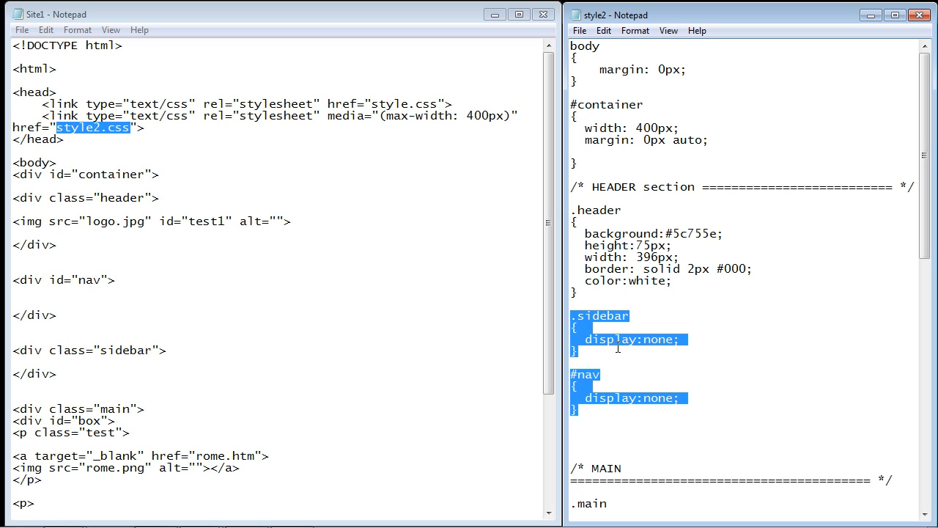
click(618, 349)
drag(685, 342, 585, 345)
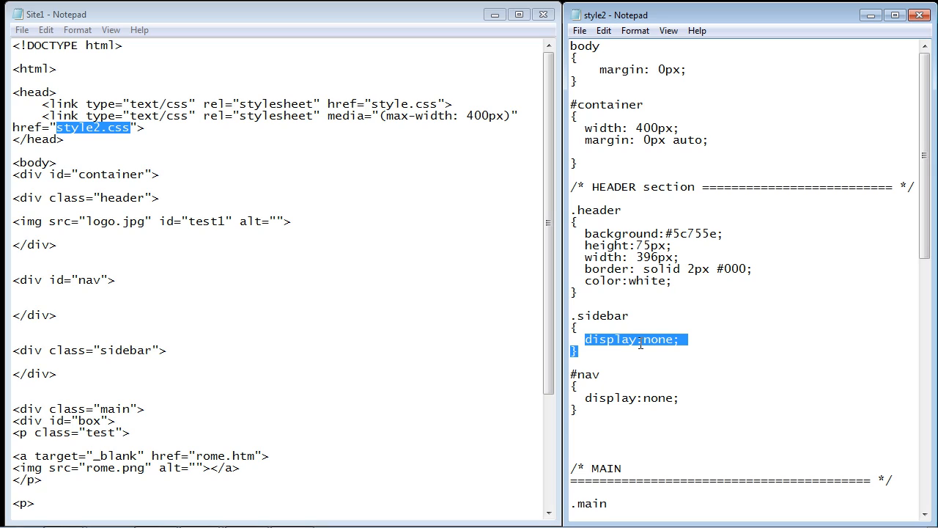
click(594, 418)
drag(579, 352, 575, 303)
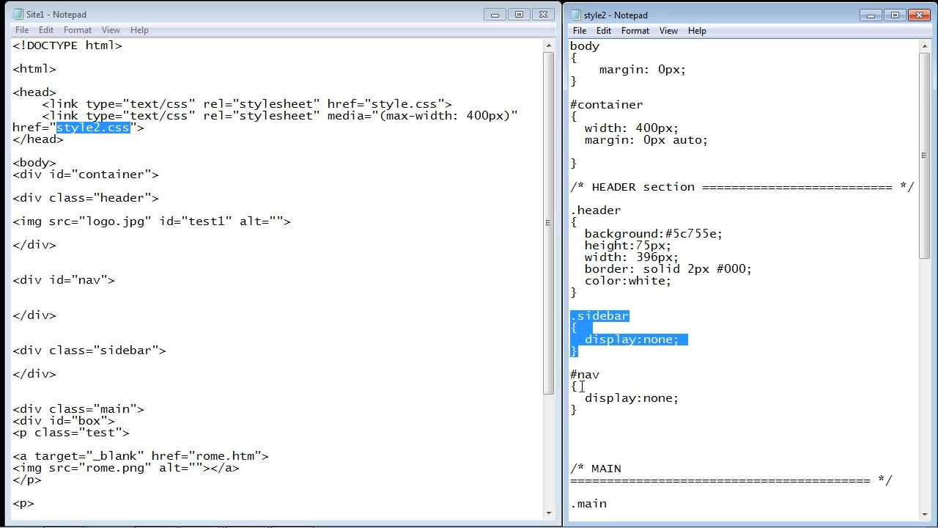
click(594, 419)
drag(594, 418, 572, 304)
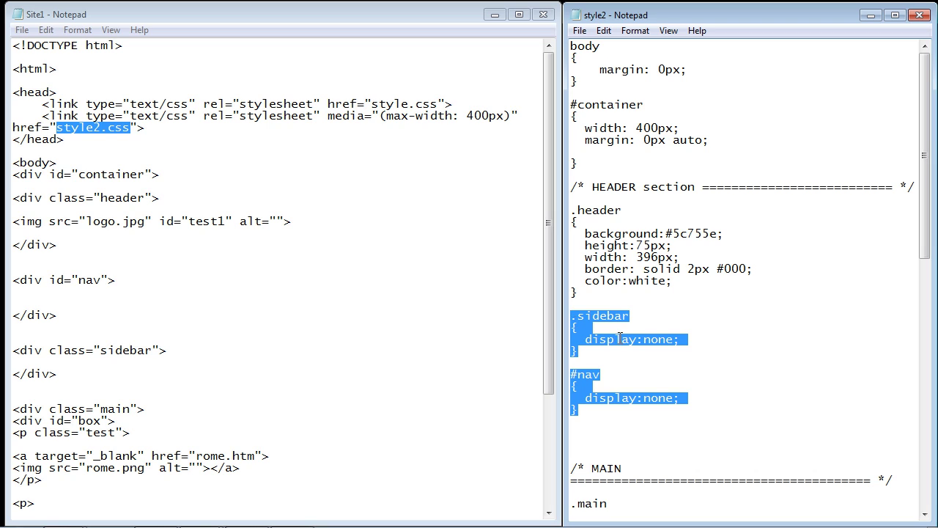
scroll(619, 336, down, 4)
scroll(619, 293, down, 4)
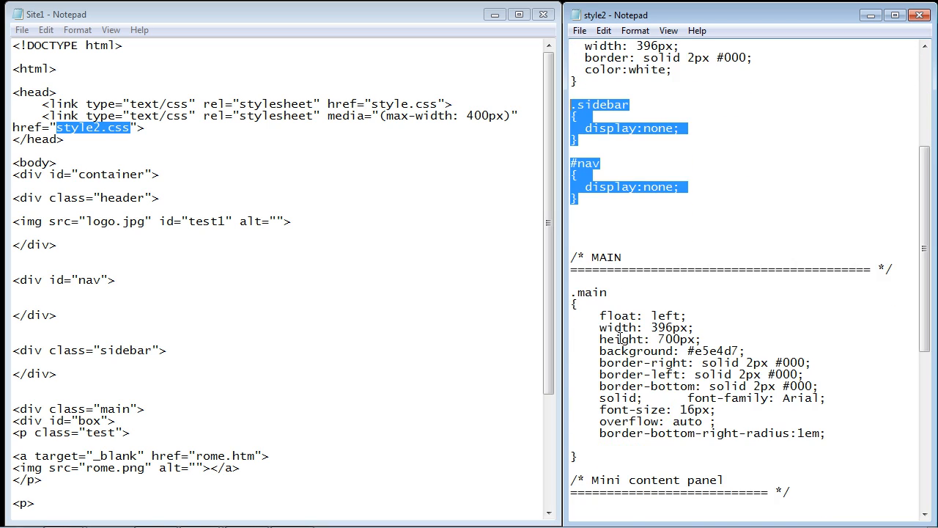
scroll(620, 271, down, 3)
click(616, 256)
drag(695, 293, 645, 293)
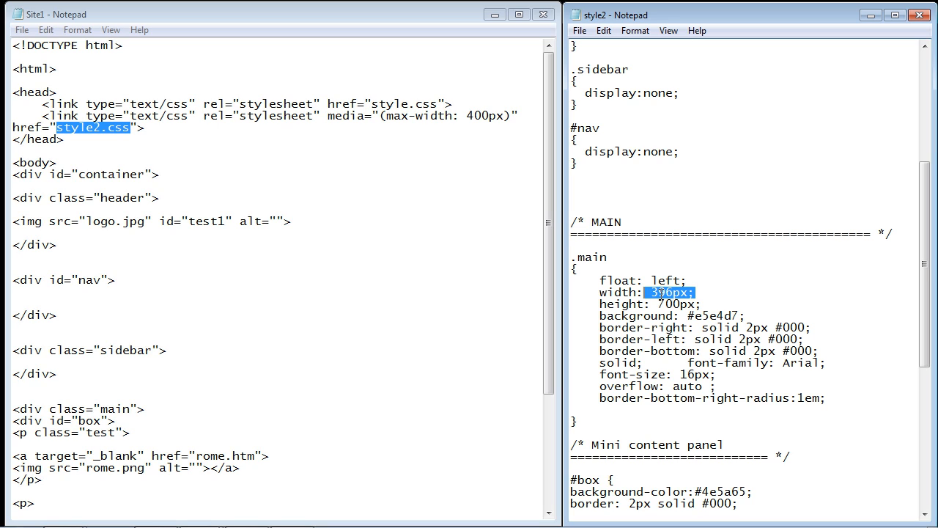
Step: Save Site1, open it from the Web Site folder in Google Chrome and maximize the browser
click(22, 30)
click(45, 79)
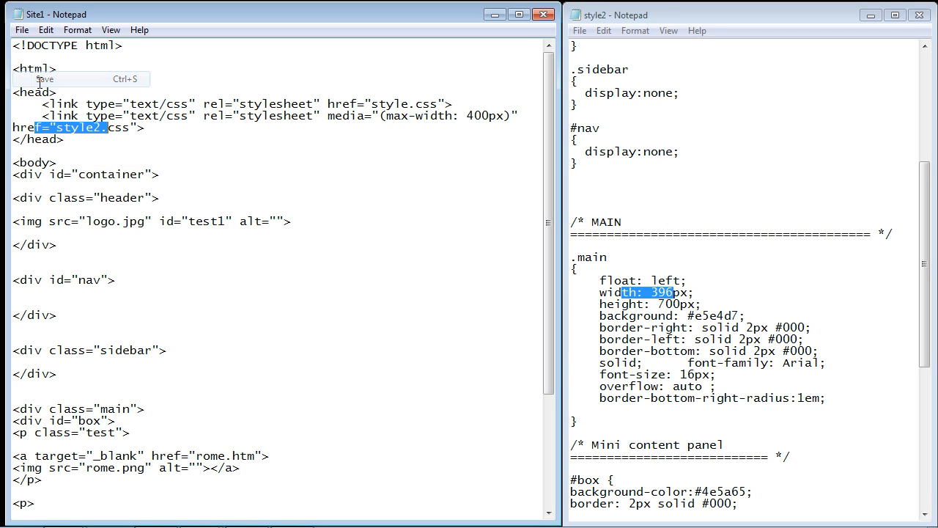
key(alt+Tab)
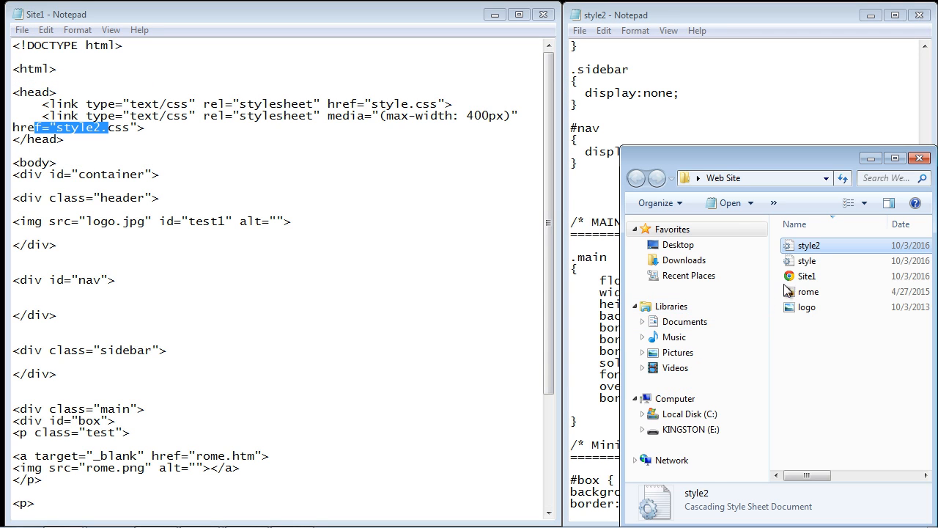
click(806, 276)
right_click(808, 282)
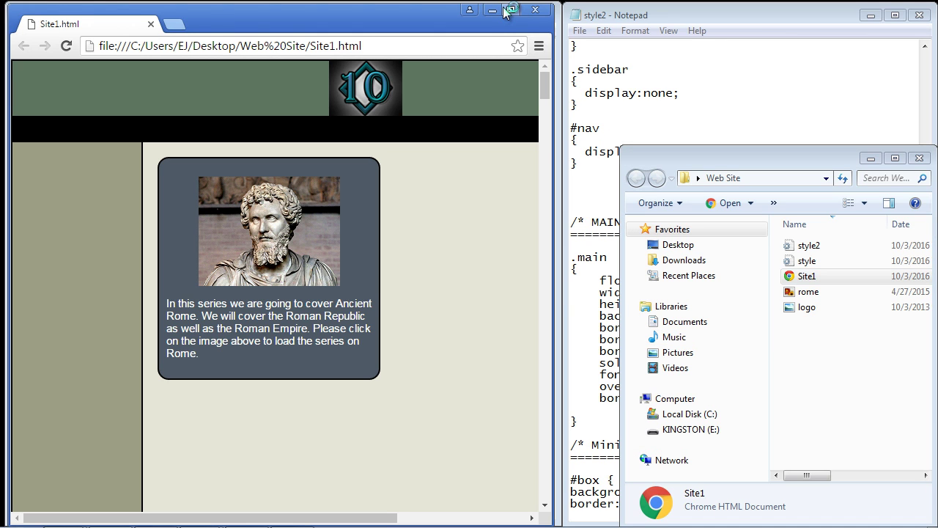
click(509, 11)
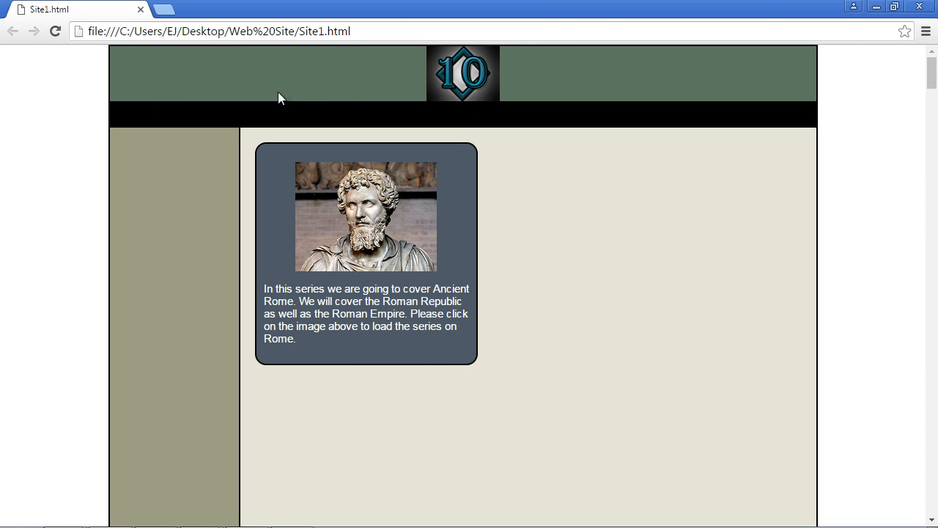
click(895, 6)
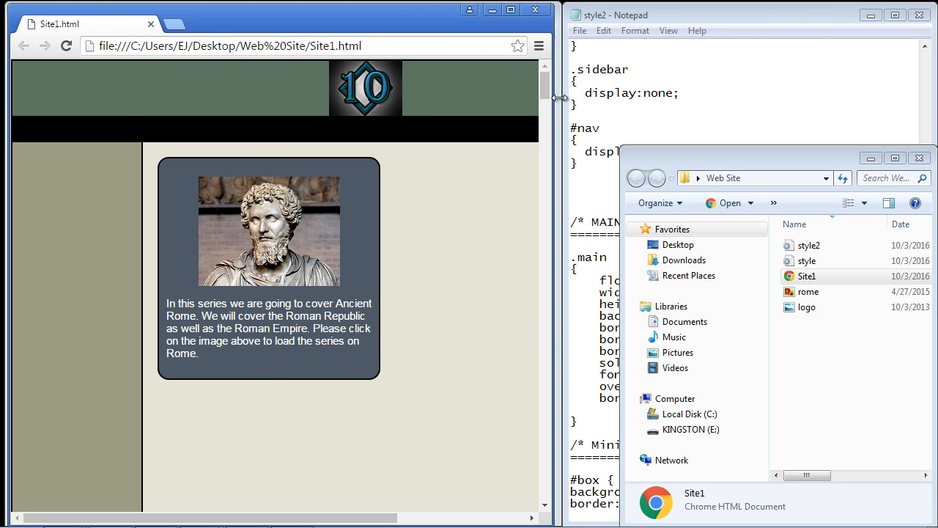
drag(555, 102, 254, 111)
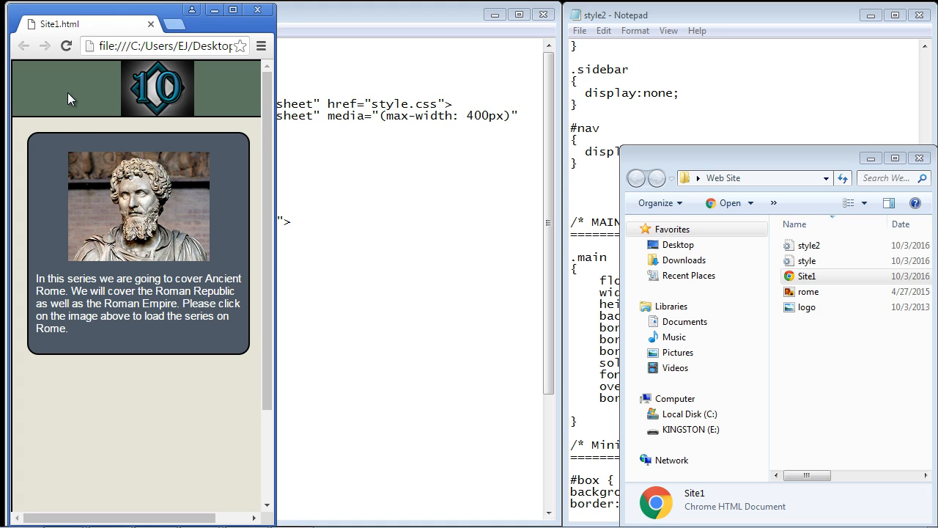
drag(273, 117, 407, 117)
key(super+Up)
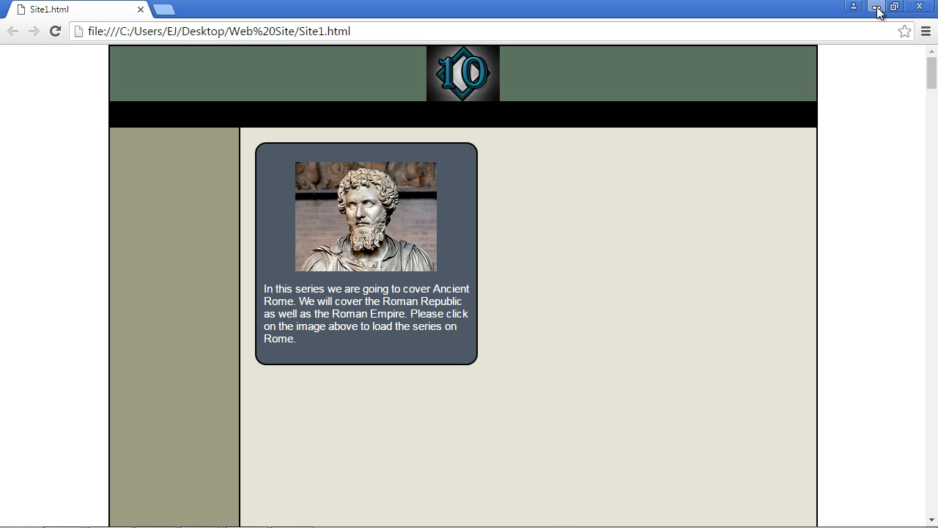
Step: Delete the #nav { display:none; } rule from style2, save, and return to Chrome
click(879, 7)
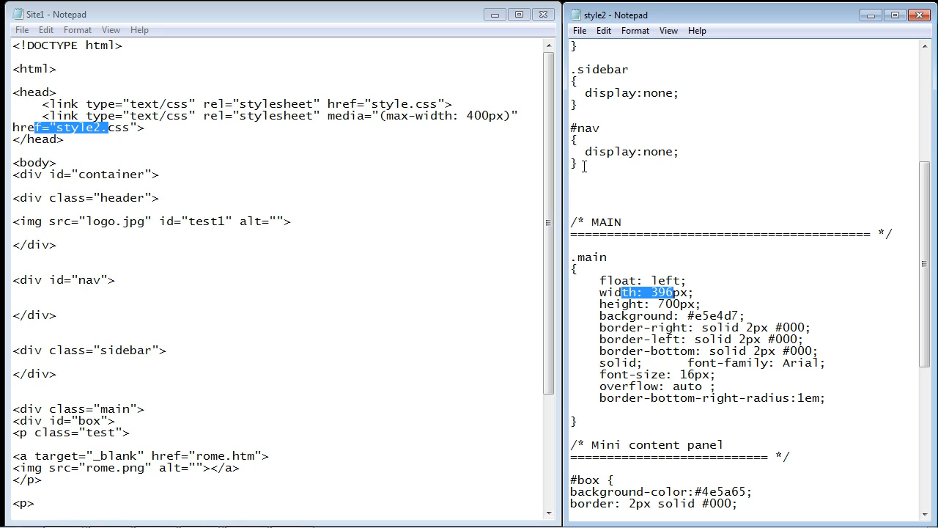
drag(584, 164, 569, 126)
key(ctrl+c)
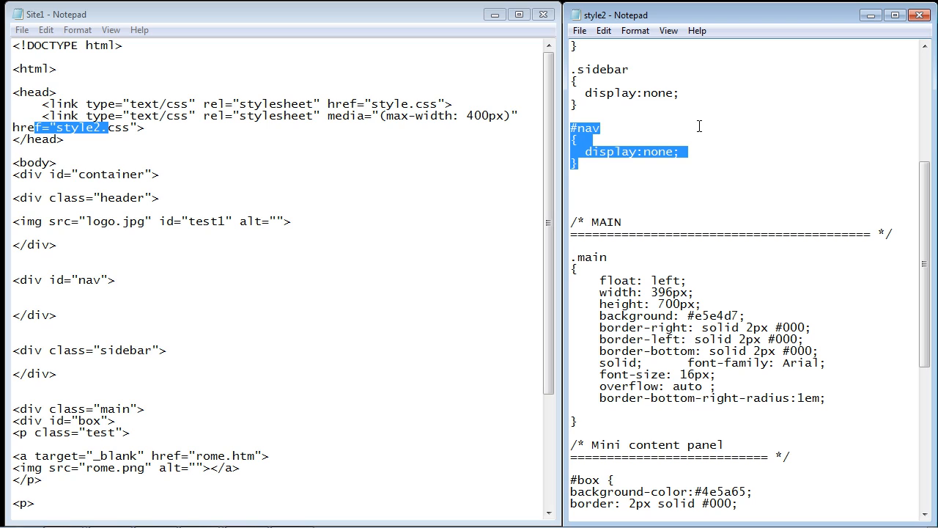
key(Delete)
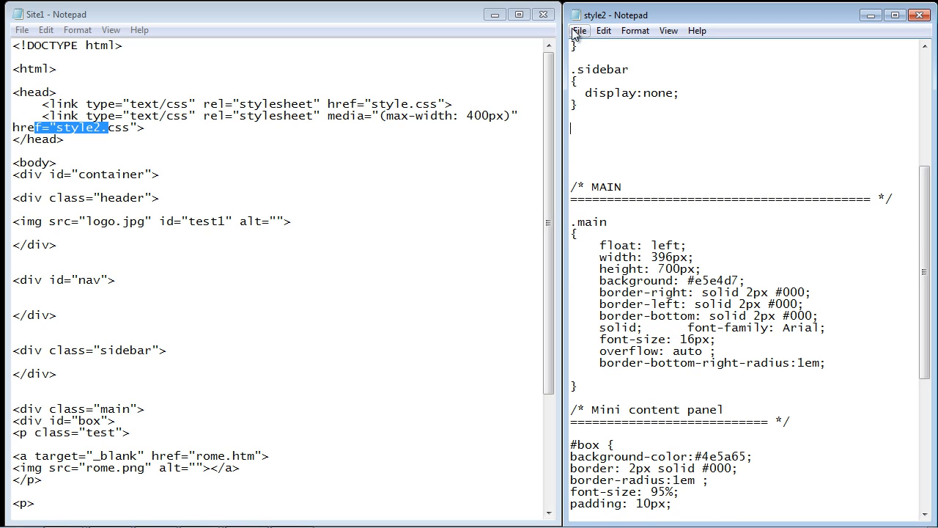
click(579, 30)
click(603, 79)
key(alt+Tab)
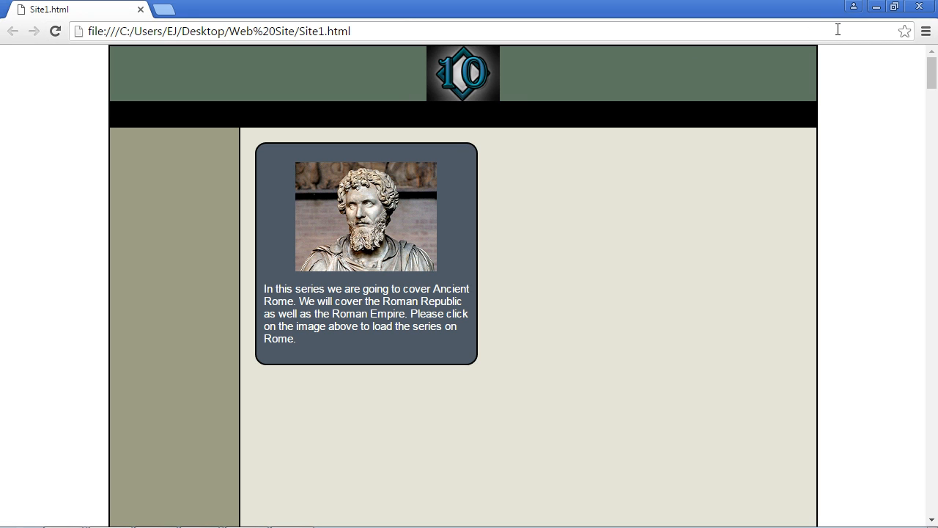
Step: Restore Chrome and narrow it until the 400px layout shows, sidebar gone but nav bar visible
click(895, 7)
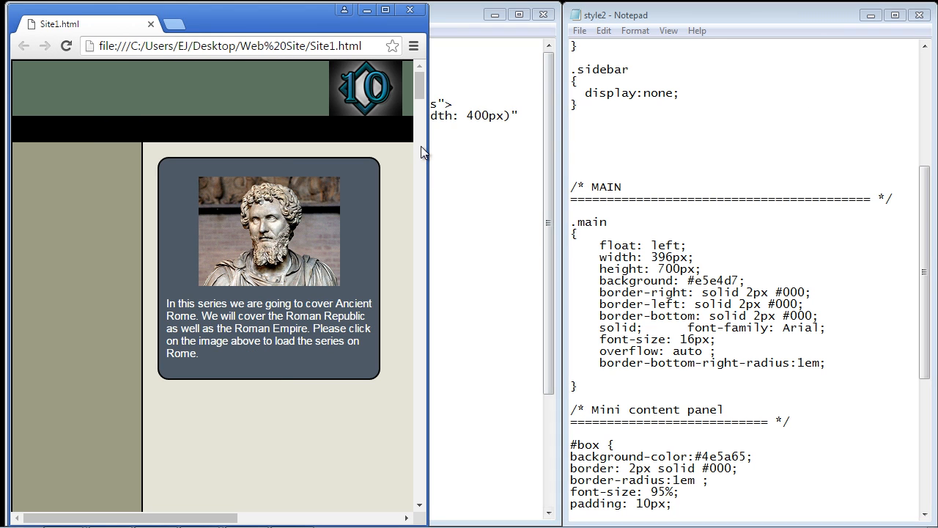
drag(430, 146, 277, 146)
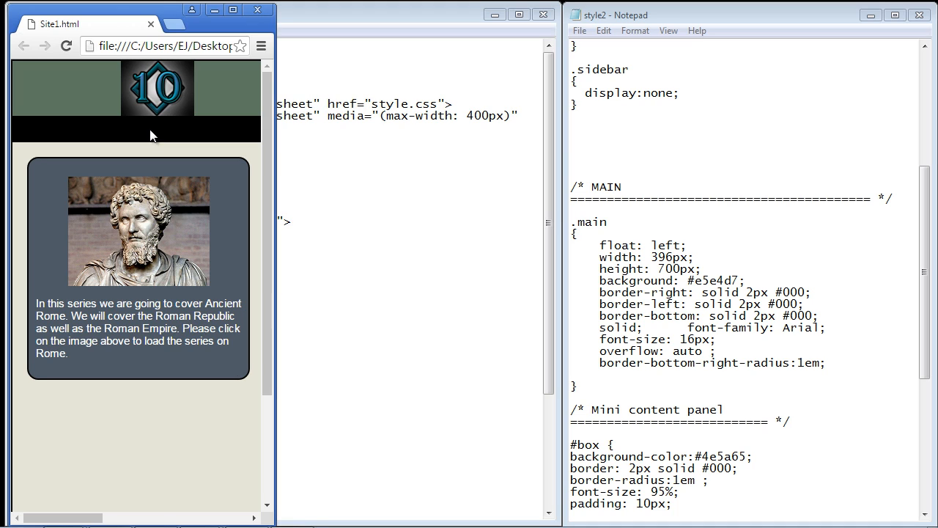
click(605, 120)
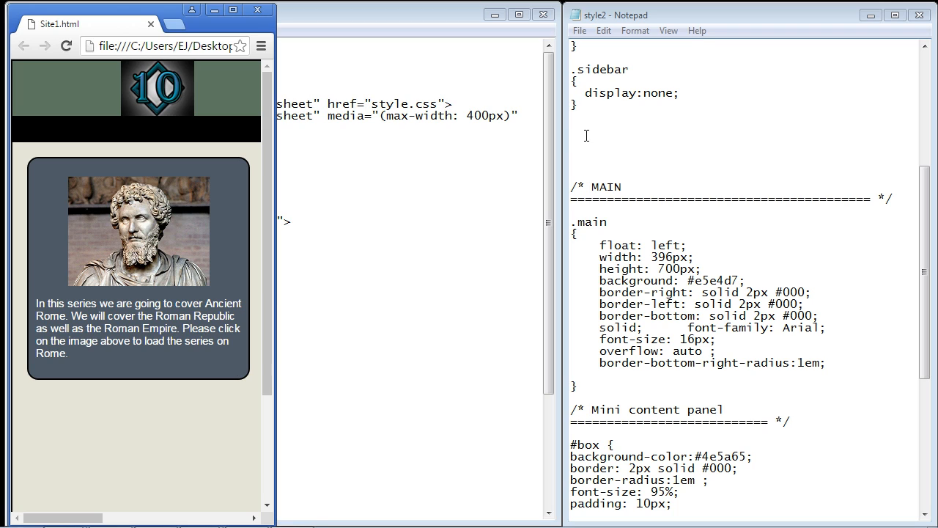
click(459, 105)
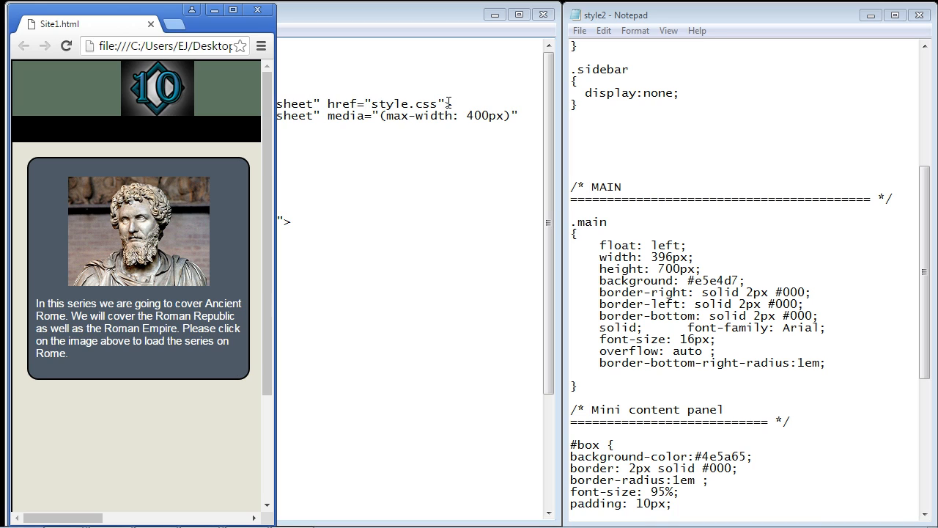
click(578, 112)
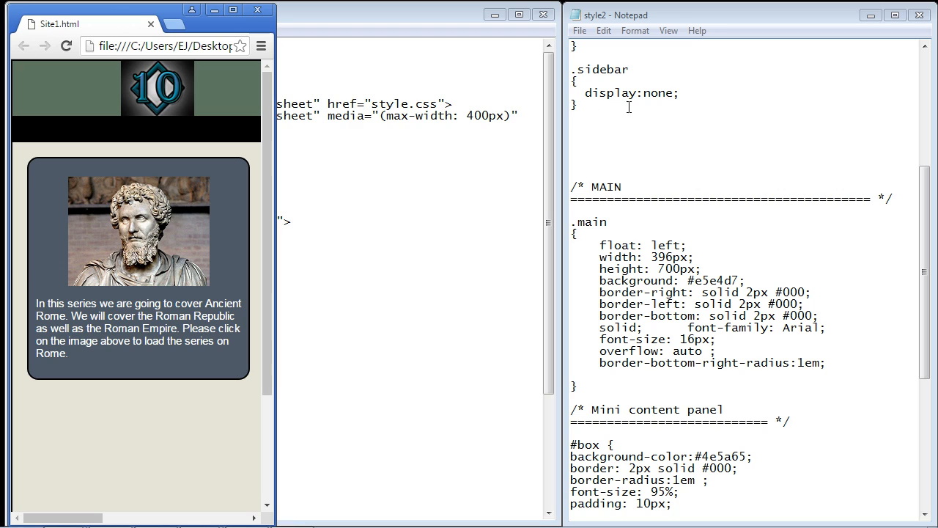
click(548, 154)
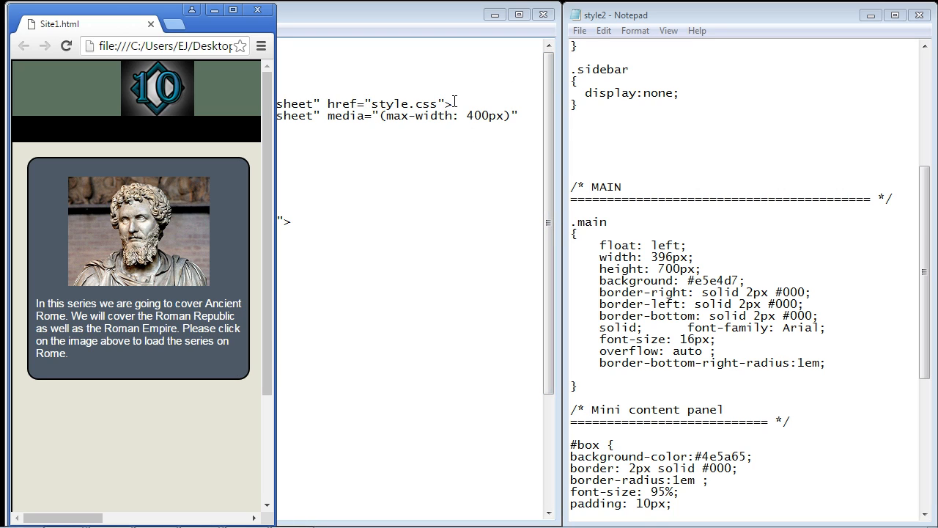
Step: Restore the #nav rule below .sidebar in style2, save, and reload the narrow page
click(587, 128)
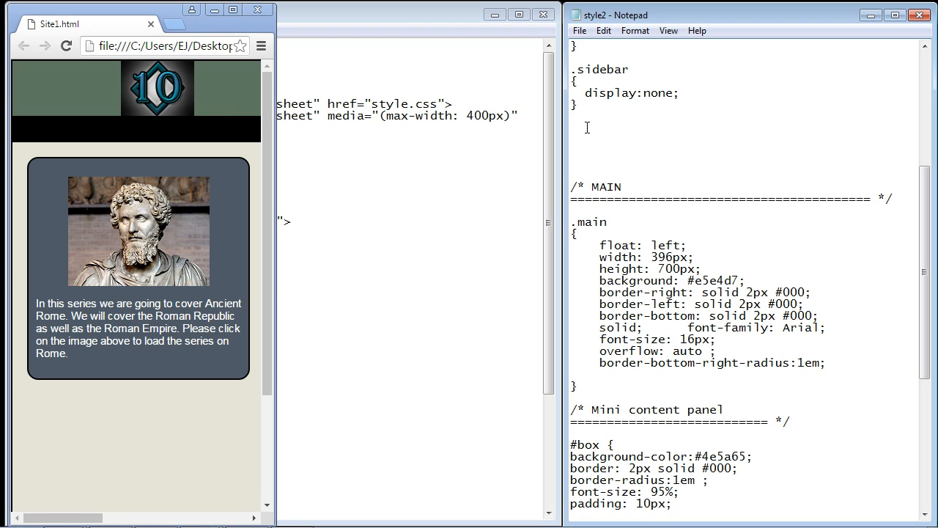
key(ctrl+v)
click(579, 30)
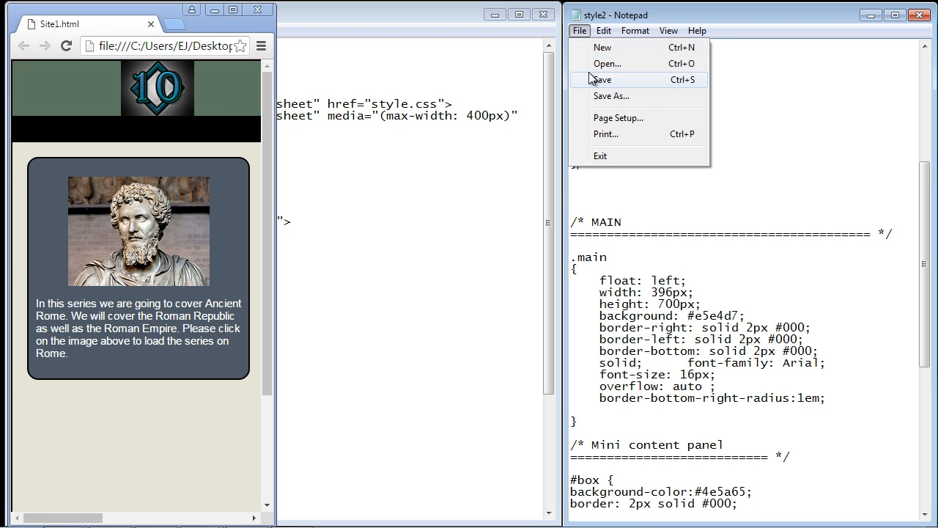
click(602, 79)
click(68, 46)
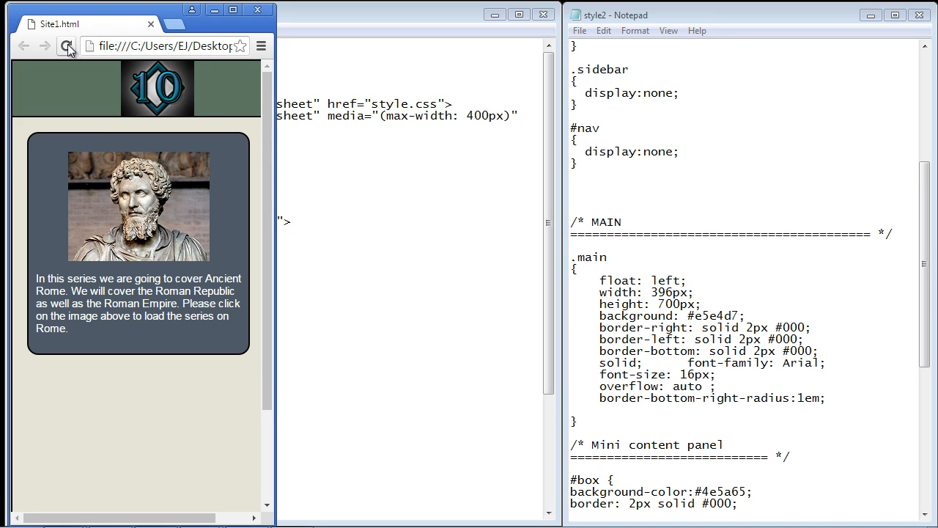